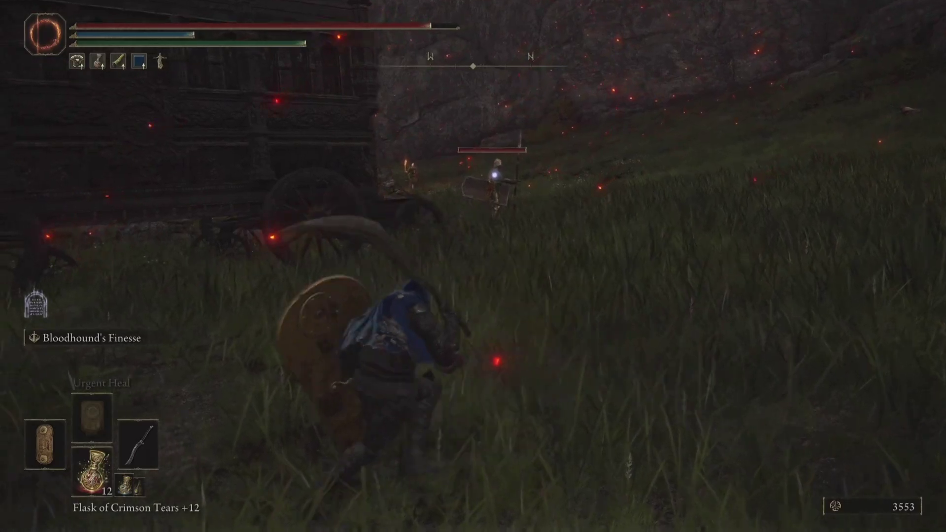
key("d")
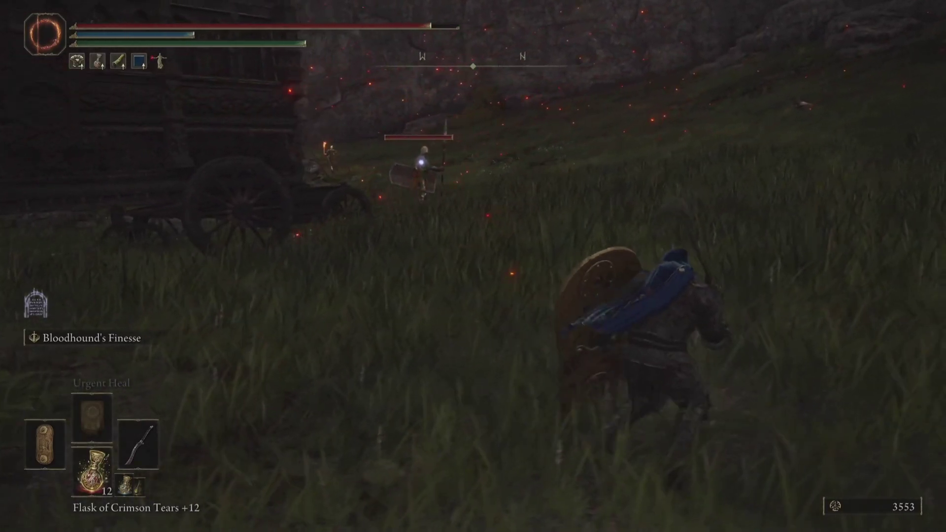
key("w")
key("a")
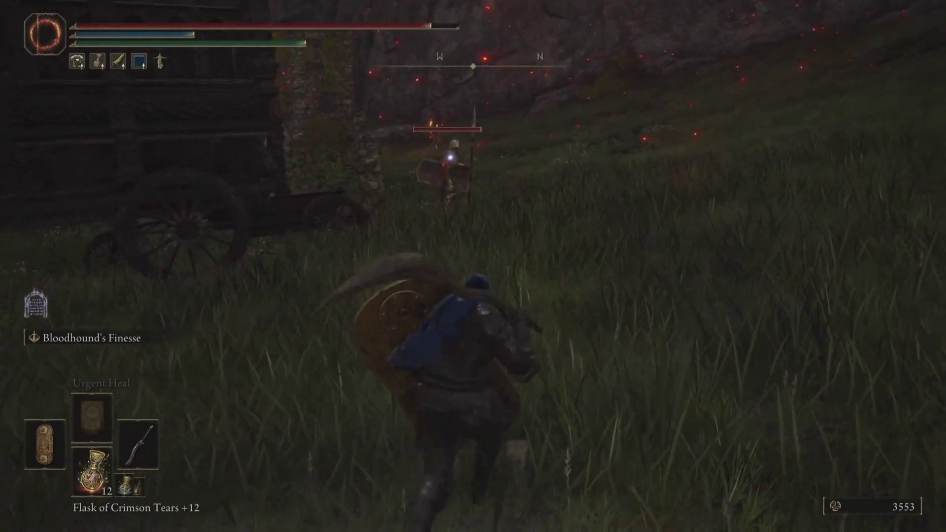
key("w")
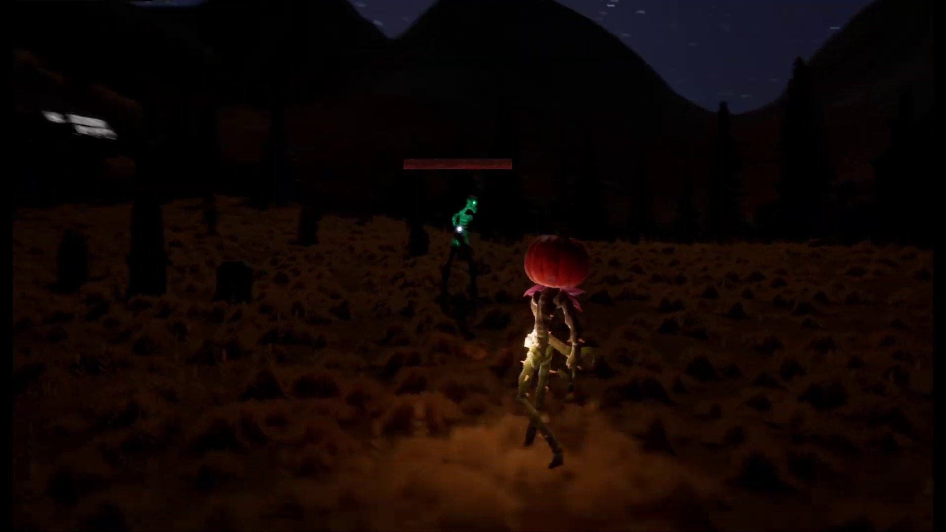
key("w")
key("a")
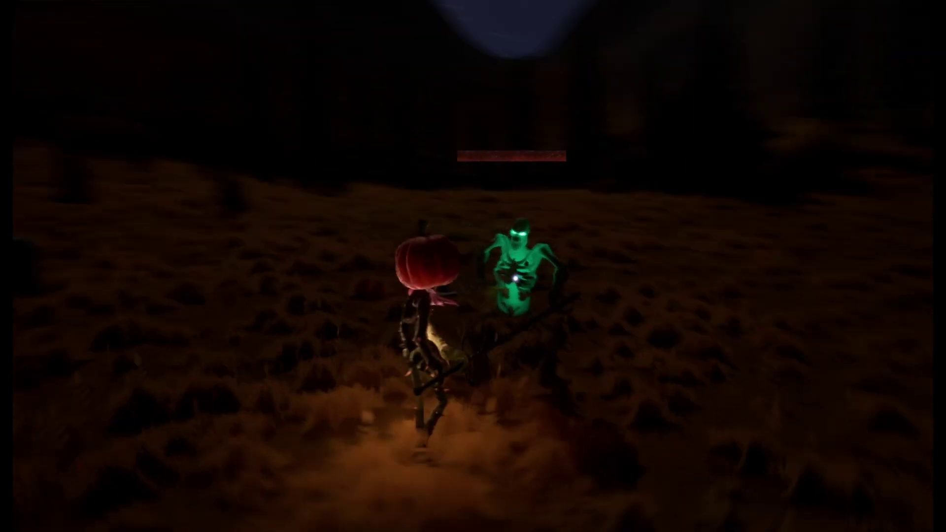
key("s")
key("w")
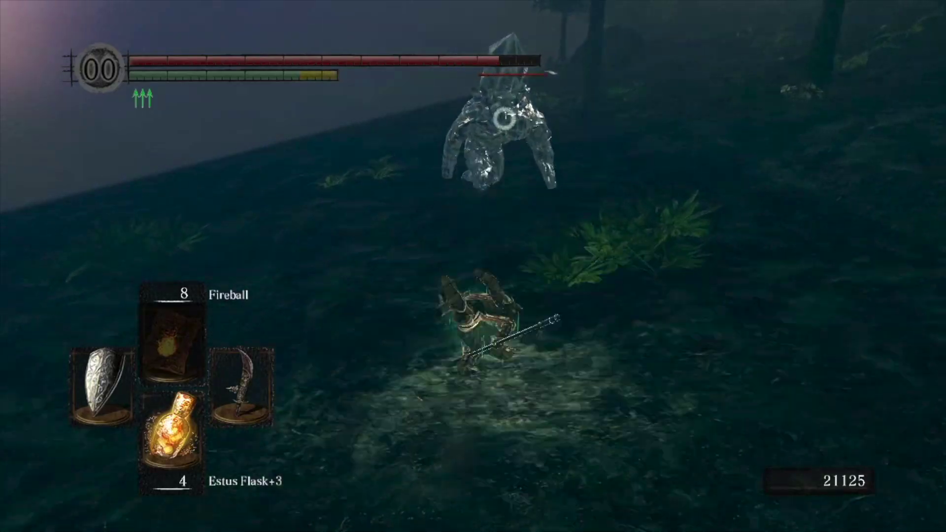
key("w")
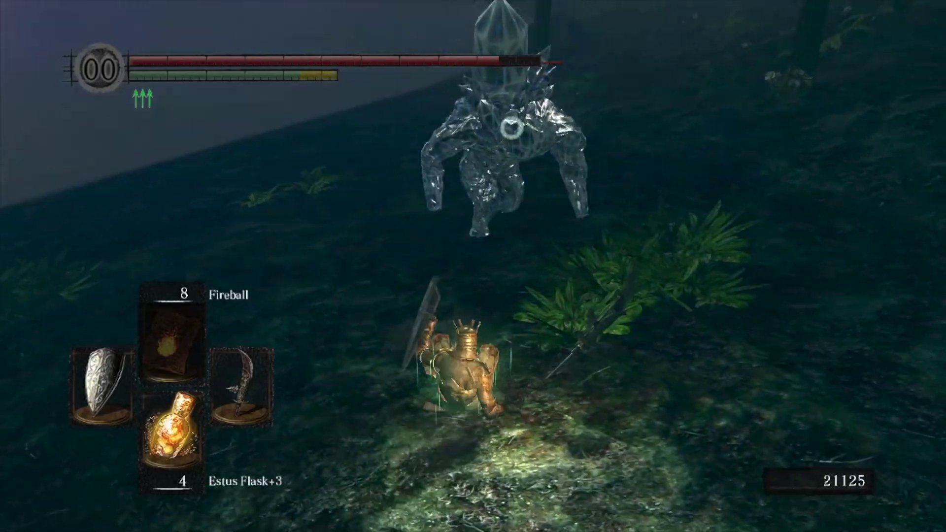
key("space")
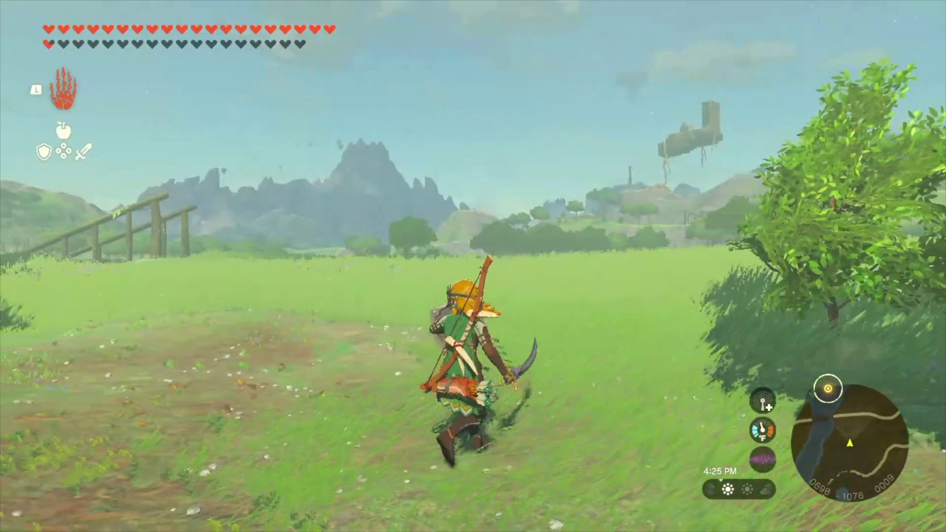
key("w")
key("s")
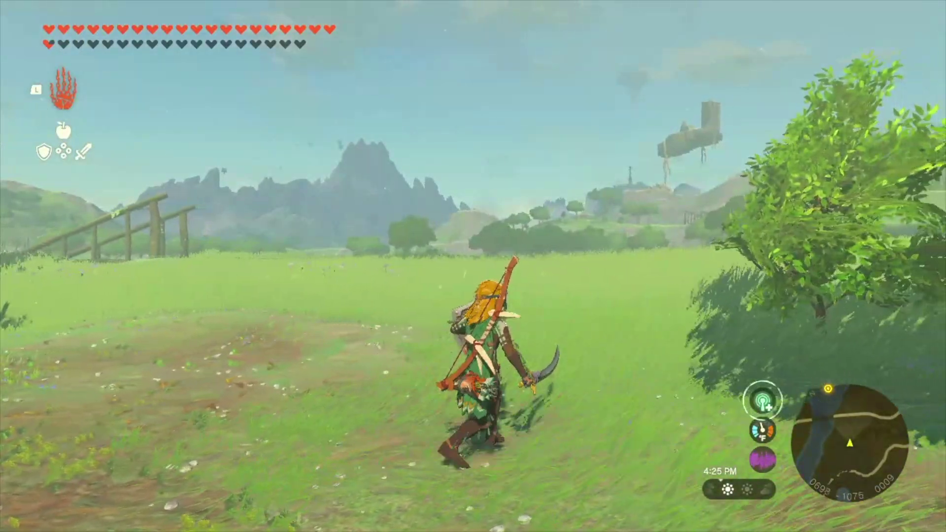
key("w")
key("w")
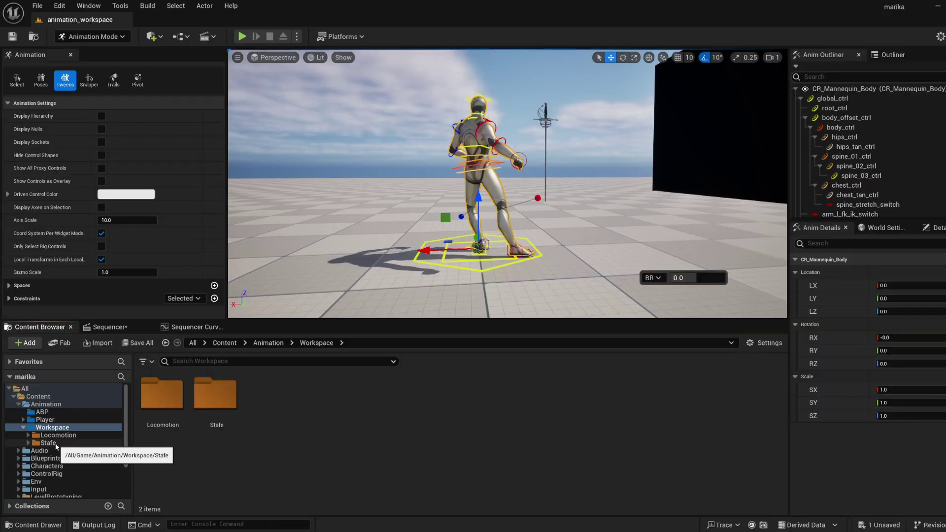
- Examine the level sequences in the Stafe and Locomotion workspace folders, including the LS_idle sequence
left_click(57, 445)
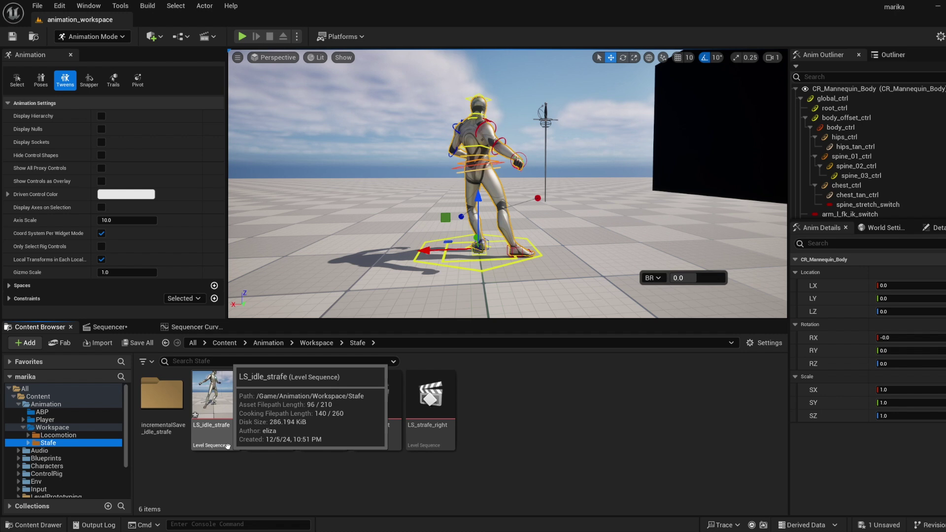
left_click(55, 435)
left_click(523, 439)
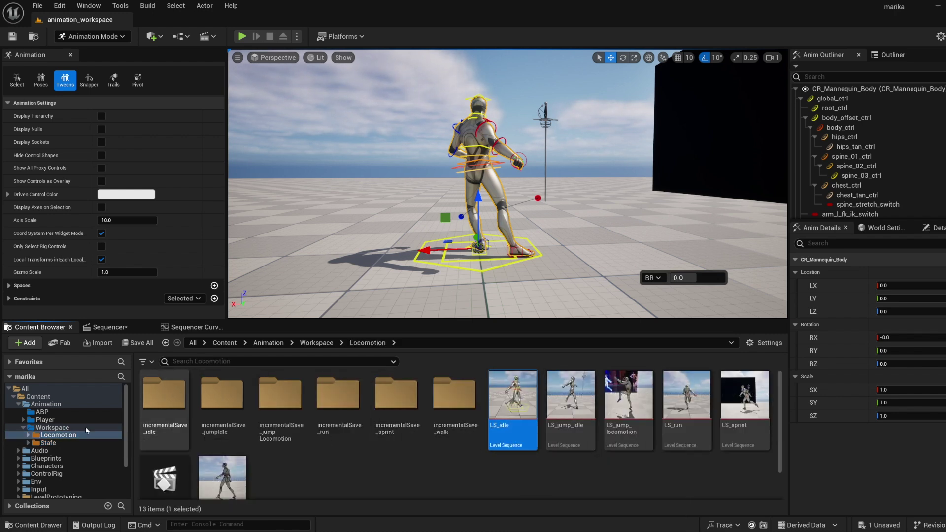
left_click(48, 443)
double_click(310, 431)
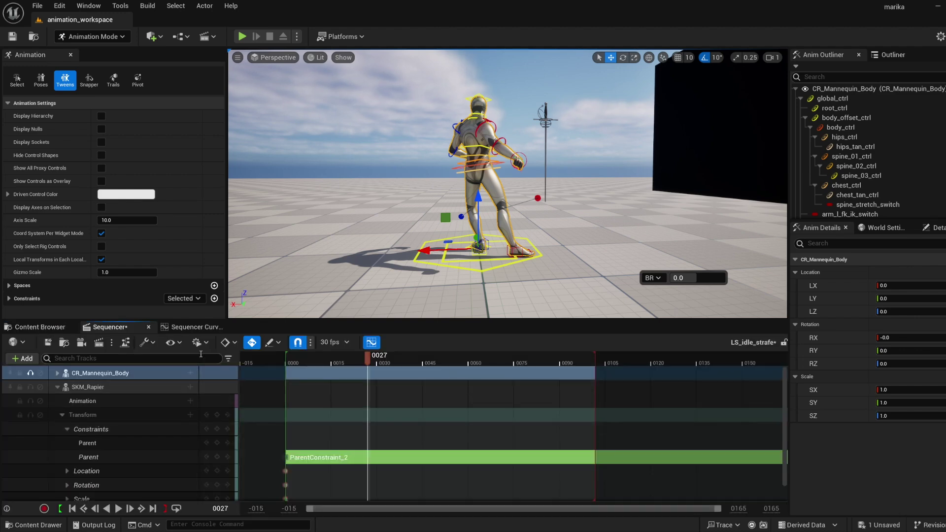
- Scrub the CR_Mannequin_Body animation in the curve editor and select all its keys from frame 17 to the end
left_click(196, 327)
left_click_drag(350, 361, 341, 361)
left_click(356, 367)
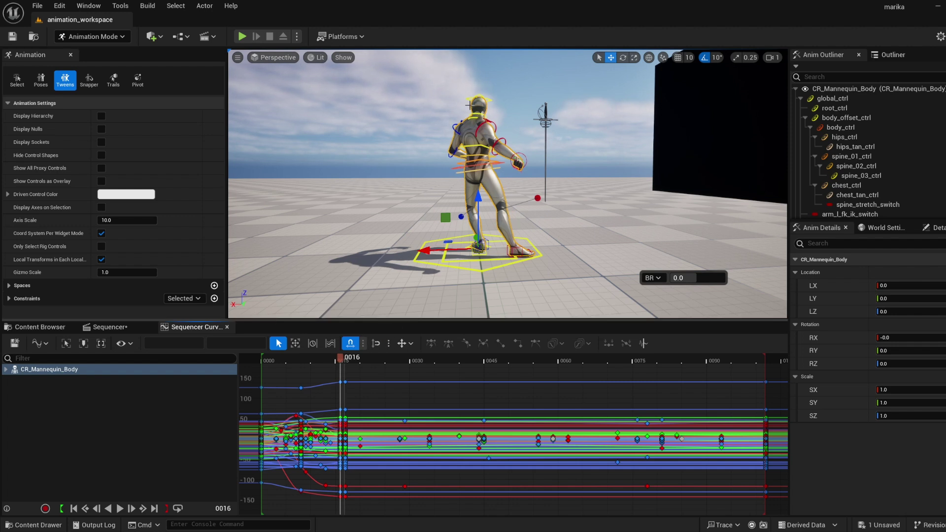
left_click_drag(343, 362, 349, 401)
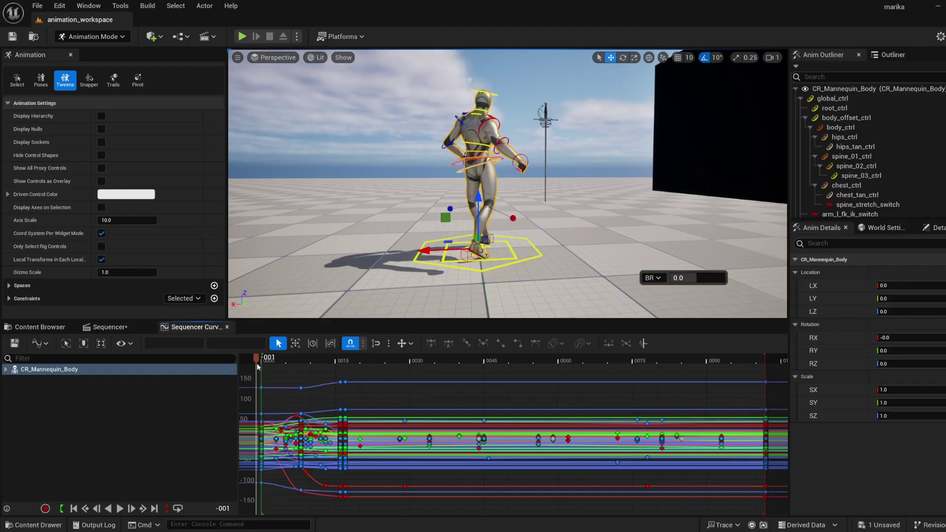
left_click_drag(257, 367, 772, 512)
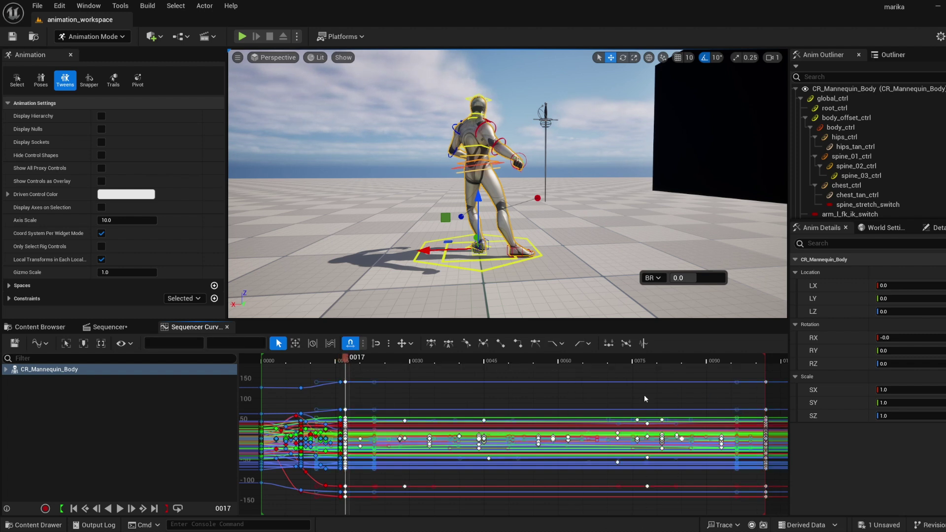
mouse_move(577, 469)
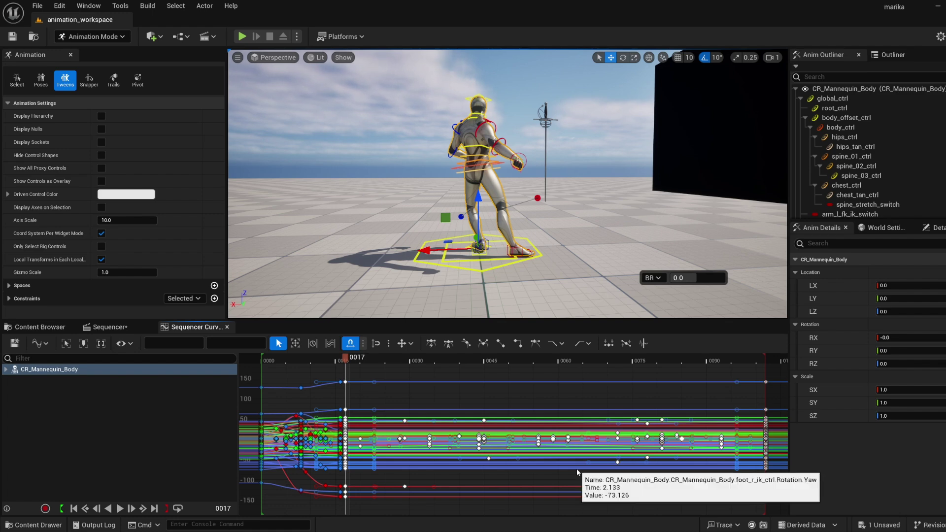
- Check the Locomotion folder's sequences, and select the mannequin curve keys at frame 16 and those from frame 17 onward
left_click(40, 327)
left_click(89, 436)
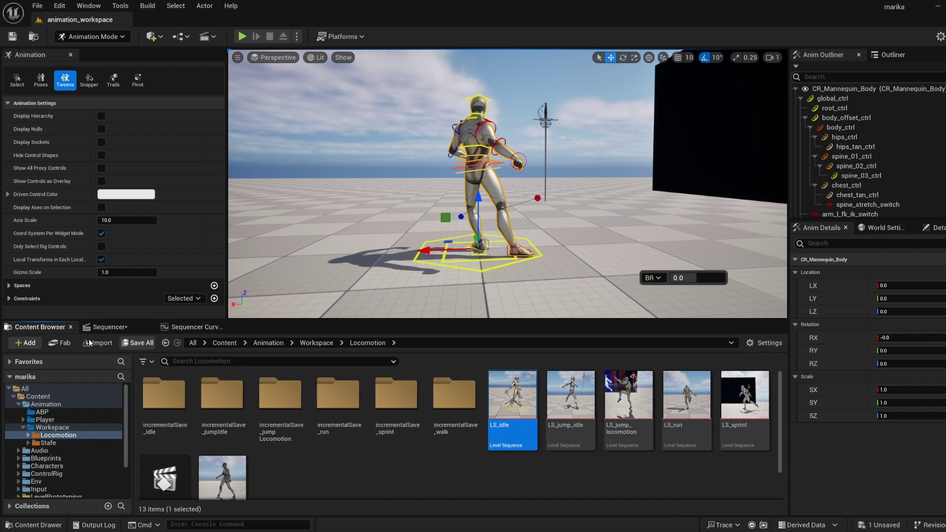
left_click(192, 327)
left_click(358, 368)
left_click_drag(332, 372, 342, 503)
left_click(344, 363)
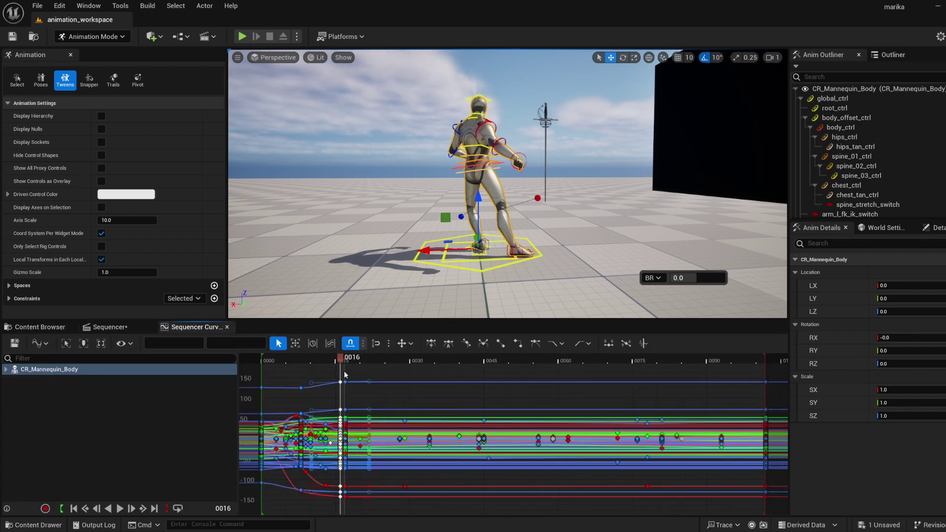
left_click_drag(344, 373, 773, 516)
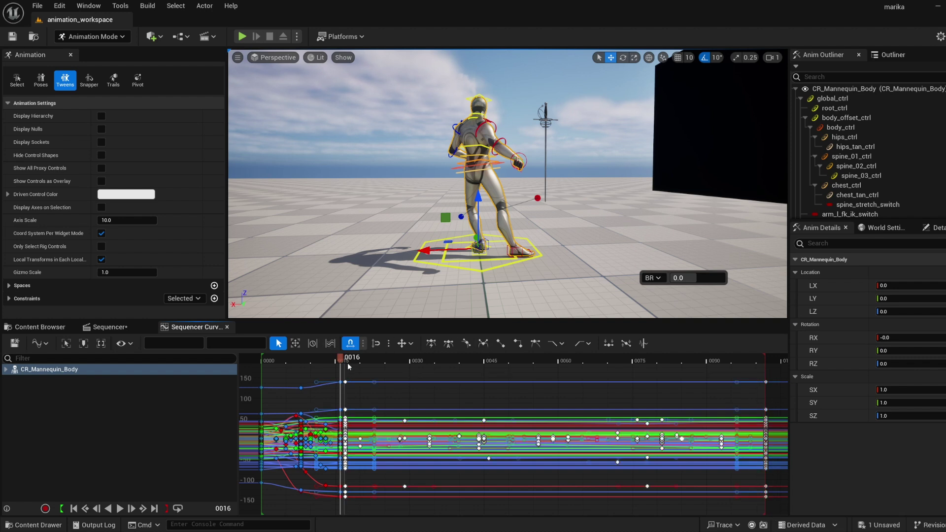
- Scrub the playhead through the idle section after frame 17 to review the mannequin's strafe idle pose
left_click_drag(344, 359, 346, 381)
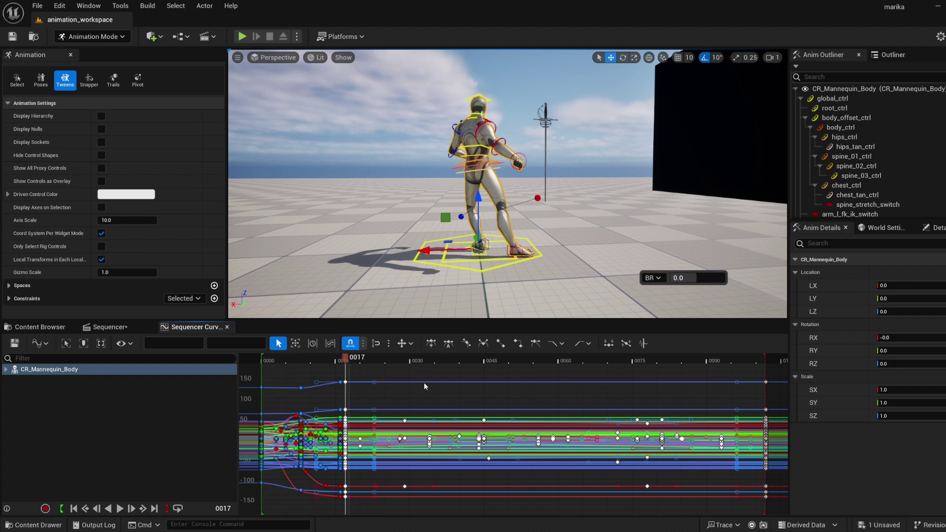
left_click_drag(346, 359, 587, 362)
left_click_drag(607, 399, 416, 415)
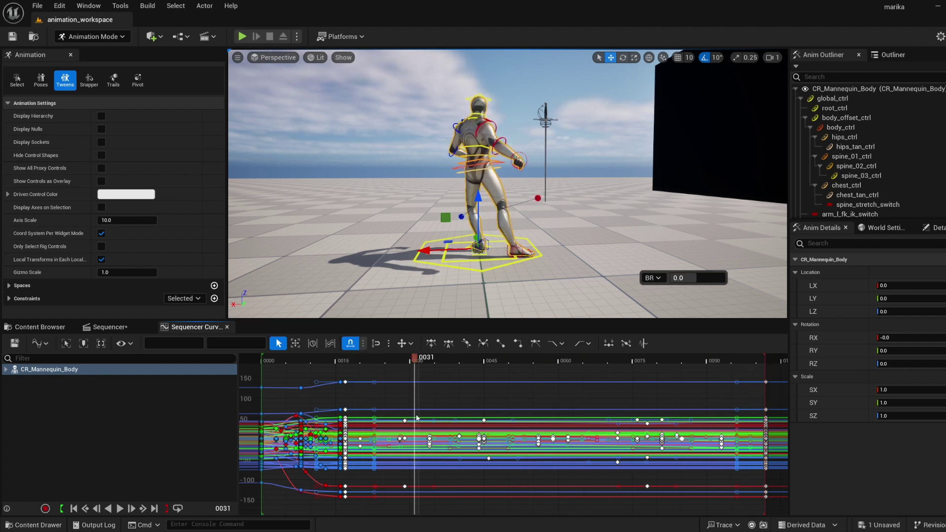
left_click_drag(417, 361, 352, 374)
- Go through the directional strafe sequences in the Stafe folder, from LS_strafe_back to LS_strafe_right
left_click(56, 327)
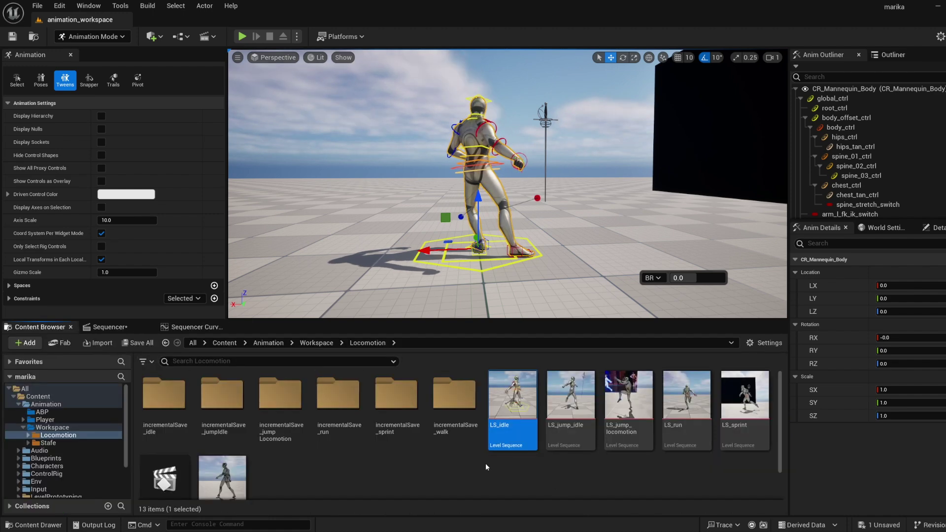
left_click(48, 443)
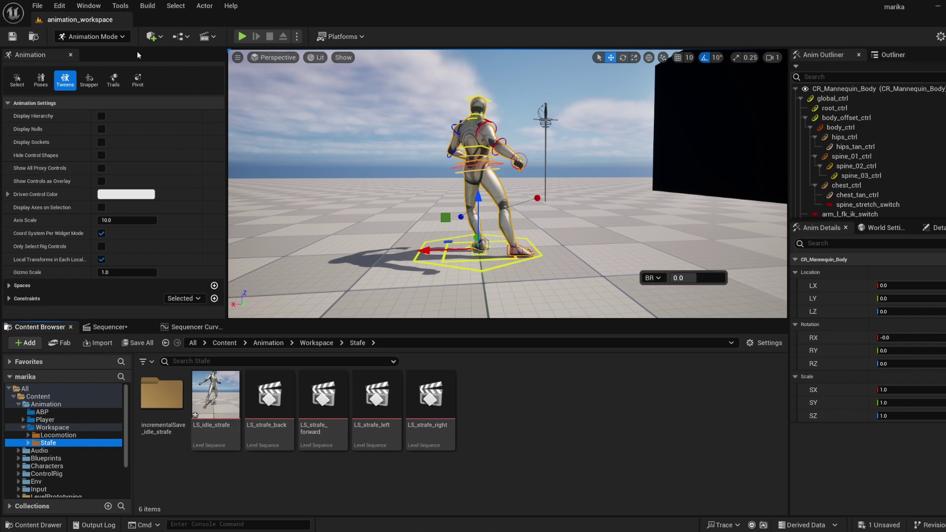
left_click(284, 441)
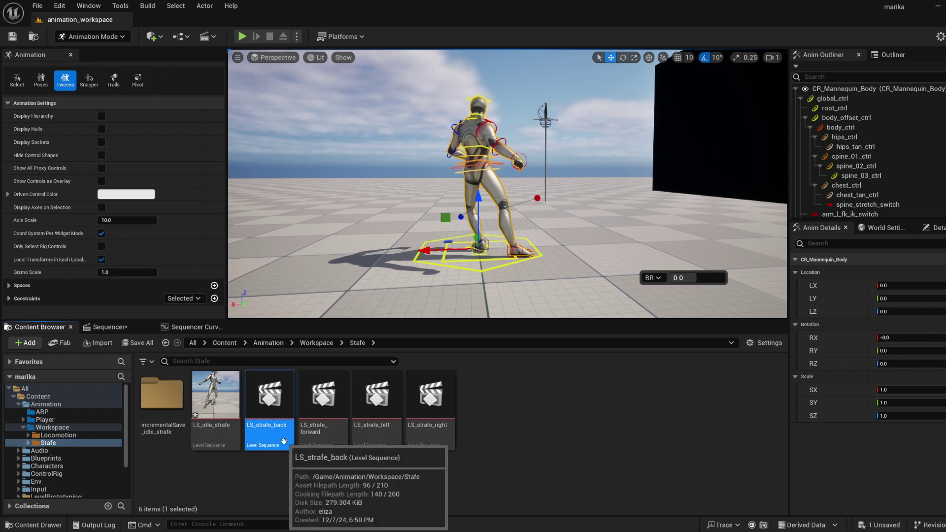
key("Right")
key("Right")
key("Right")
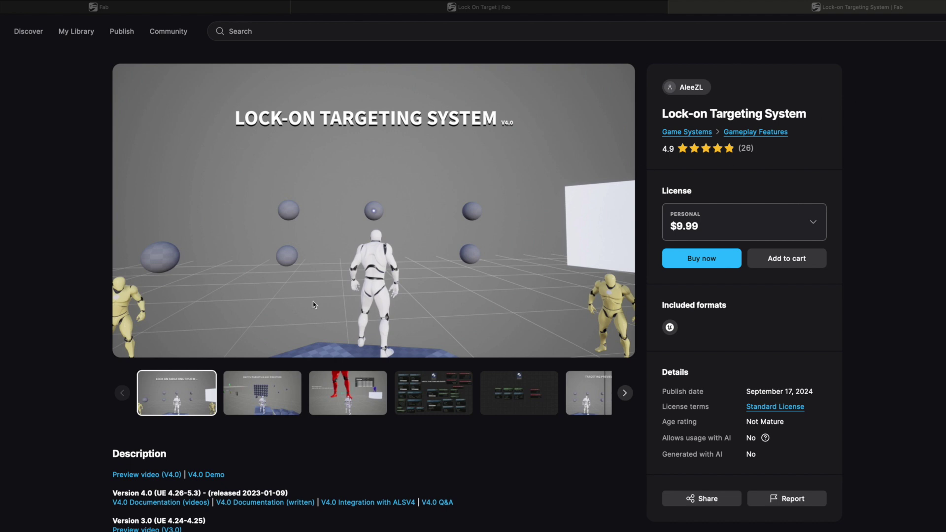
- Switch to the Fab store and view the preview images of the Lock-on Targeting System listing, including its functions and events
left_click(328, 377)
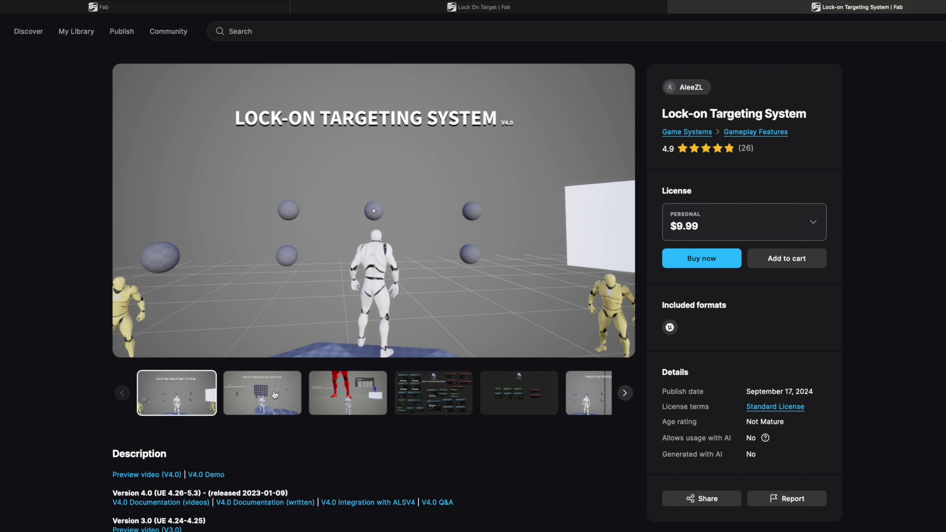
left_click(463, 395)
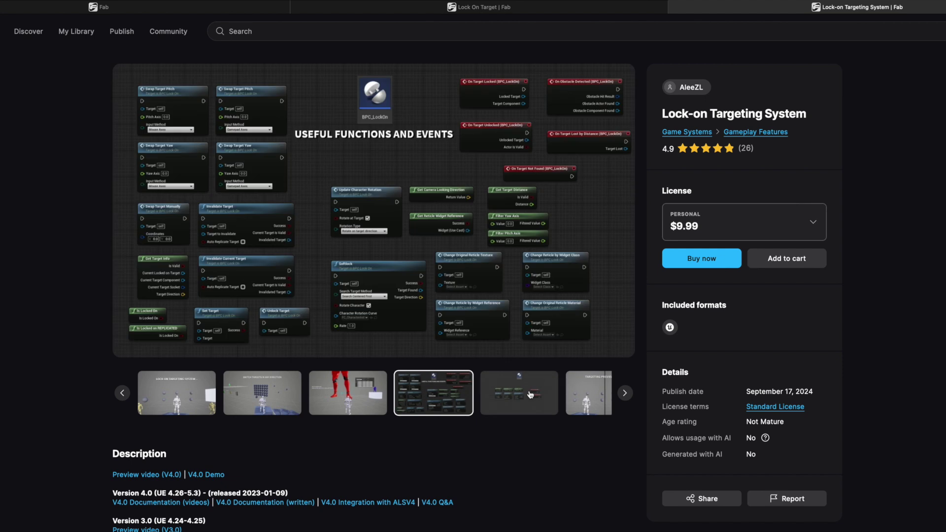
left_click(547, 392)
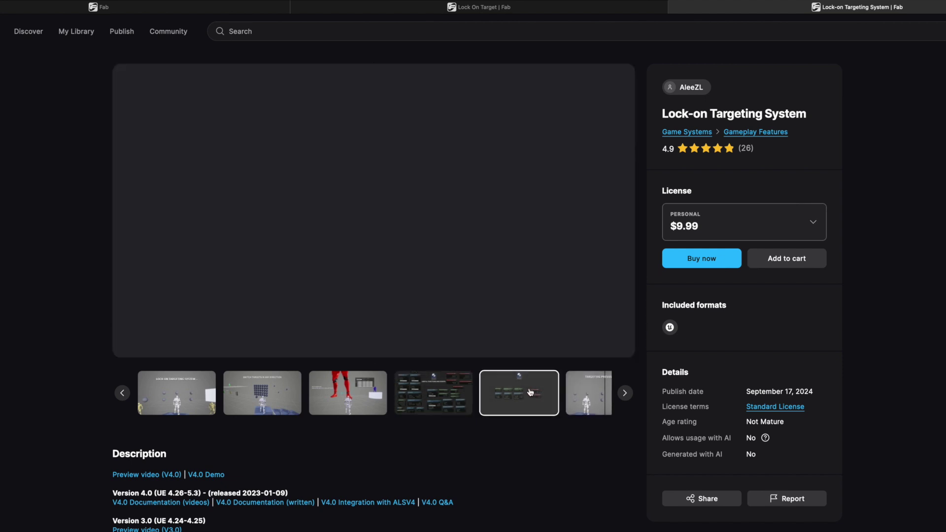
- Compare the Lock On Target listing with the Lock-on Targeting System listing, viewing the cover image of each
left_click(490, 11)
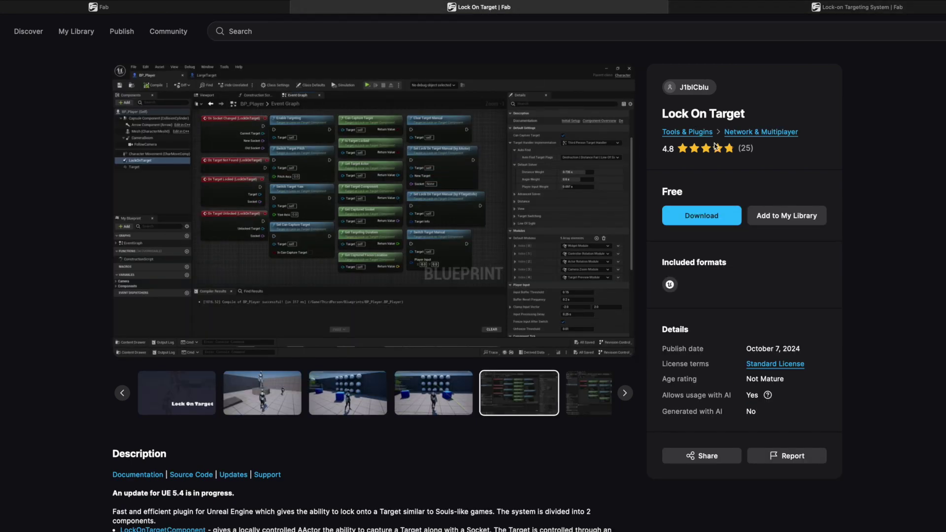
left_click(200, 377)
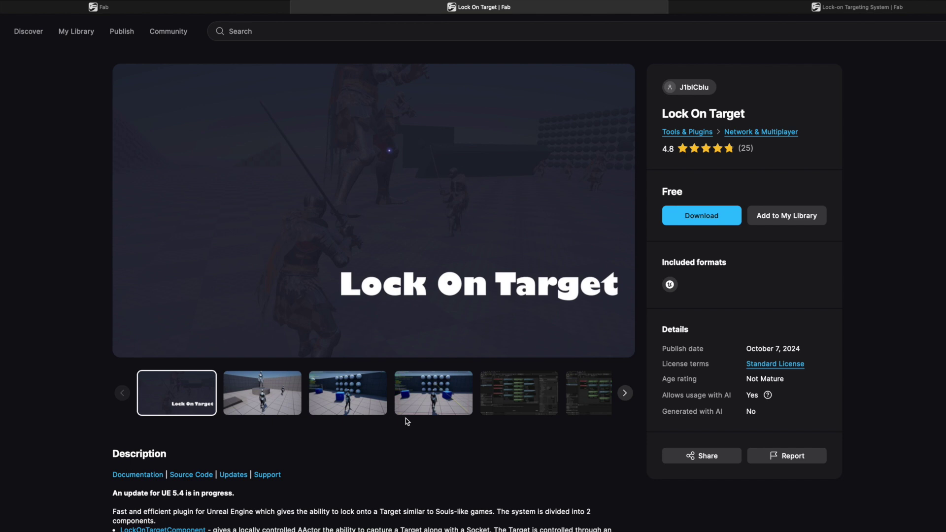
left_click(753, 4)
key("ctrl+shift+Tab")
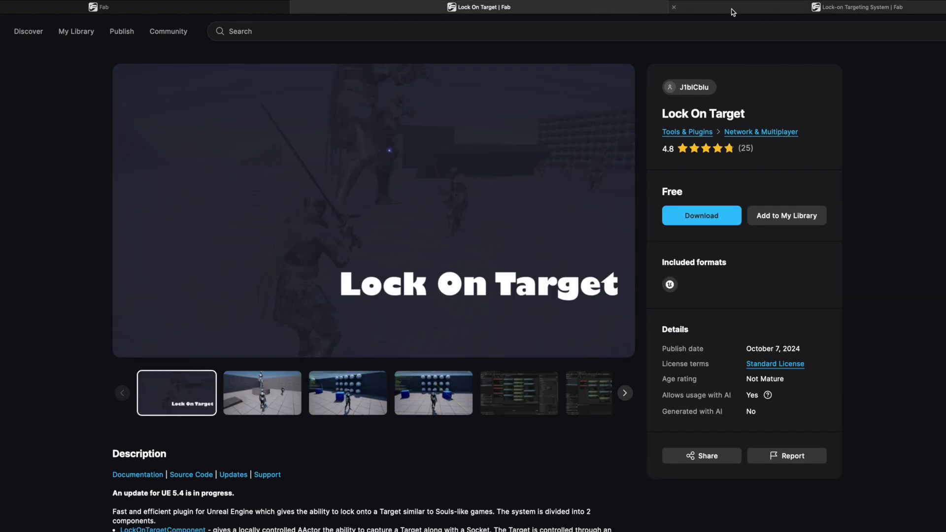
key("ctrl+Tab")
left_click(168, 393)
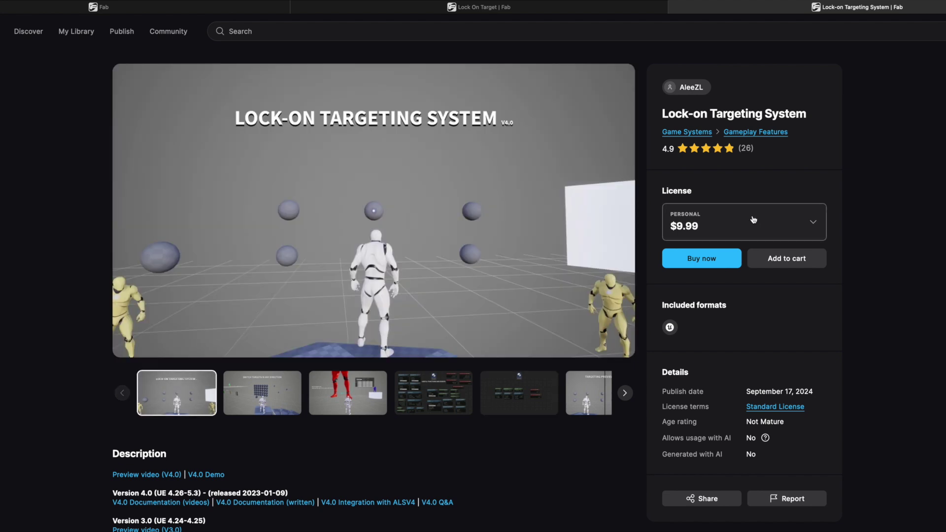